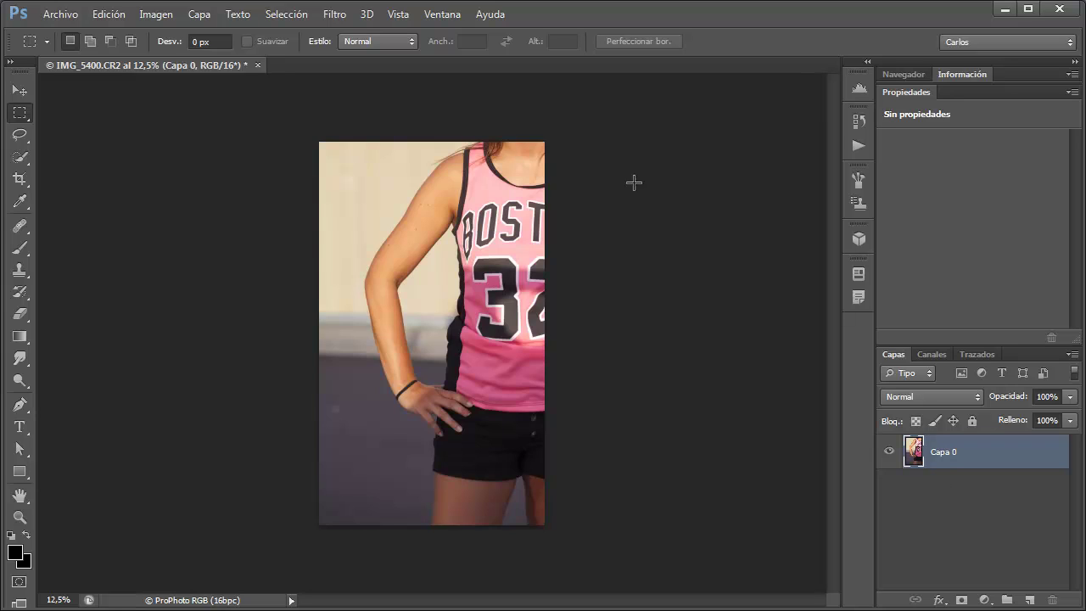
# Open the Licuar (Liquify) filter on IMG_5400.CR2 with Shift+Ctrl+X in Advanced Mode
pyautogui.click(336, 18)
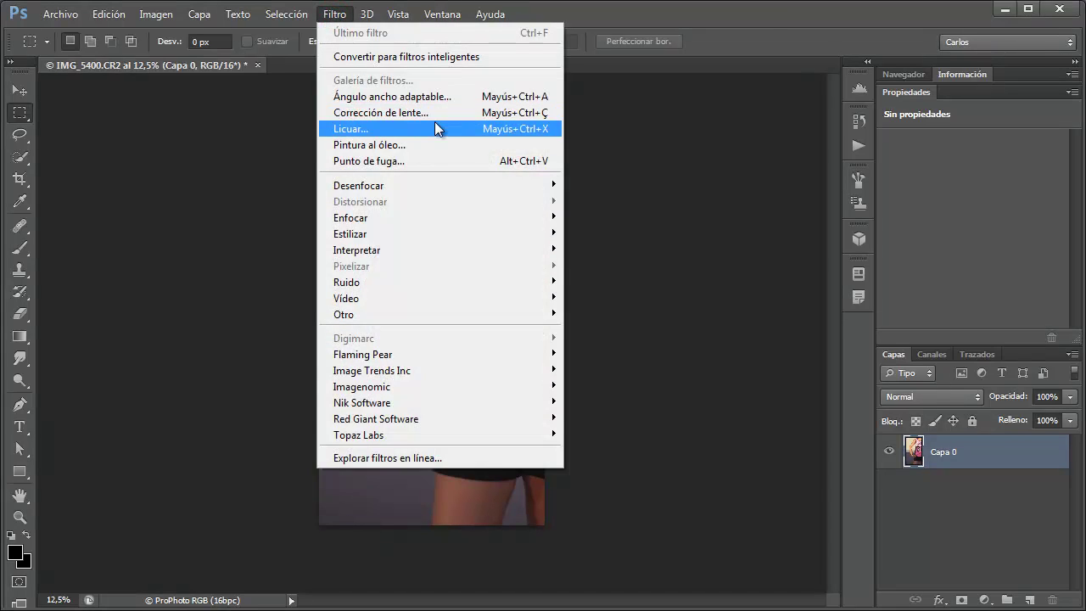
pyautogui.click(766, 36)
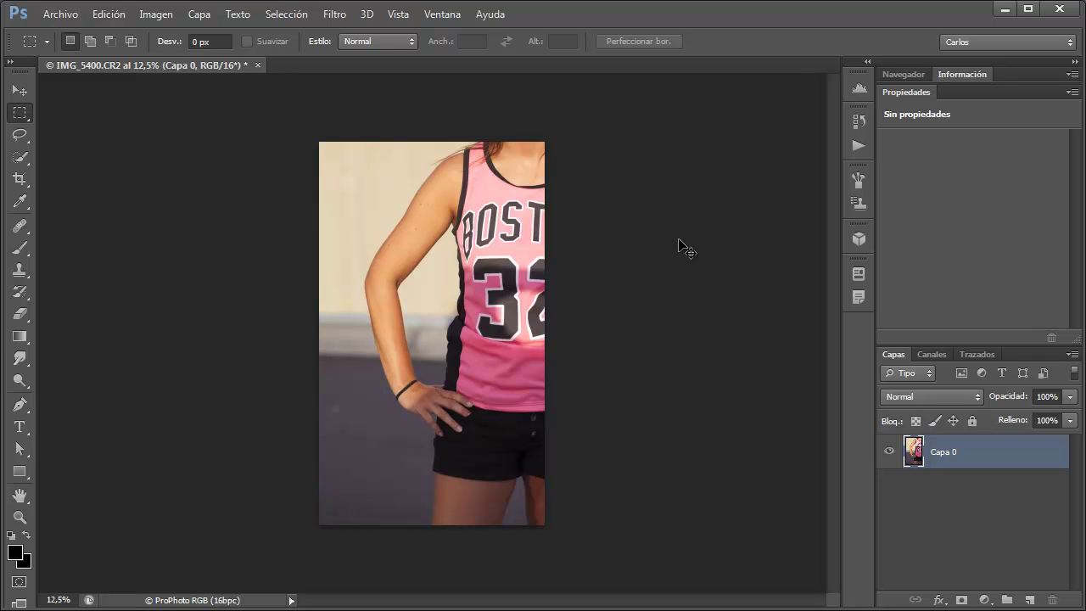
pyautogui.hotkey('ctrl', 'shift', 'x')
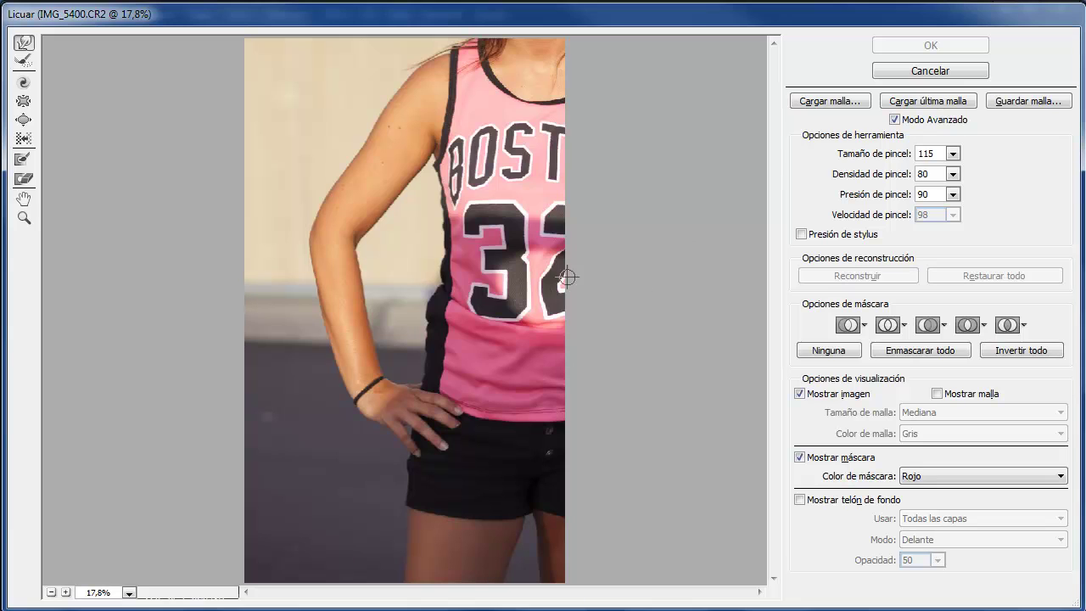
# Zoom in on the arm and forward-warp the upper arm's edge inward with a smaller brush
pyautogui.hotkey('ctrl', '+')
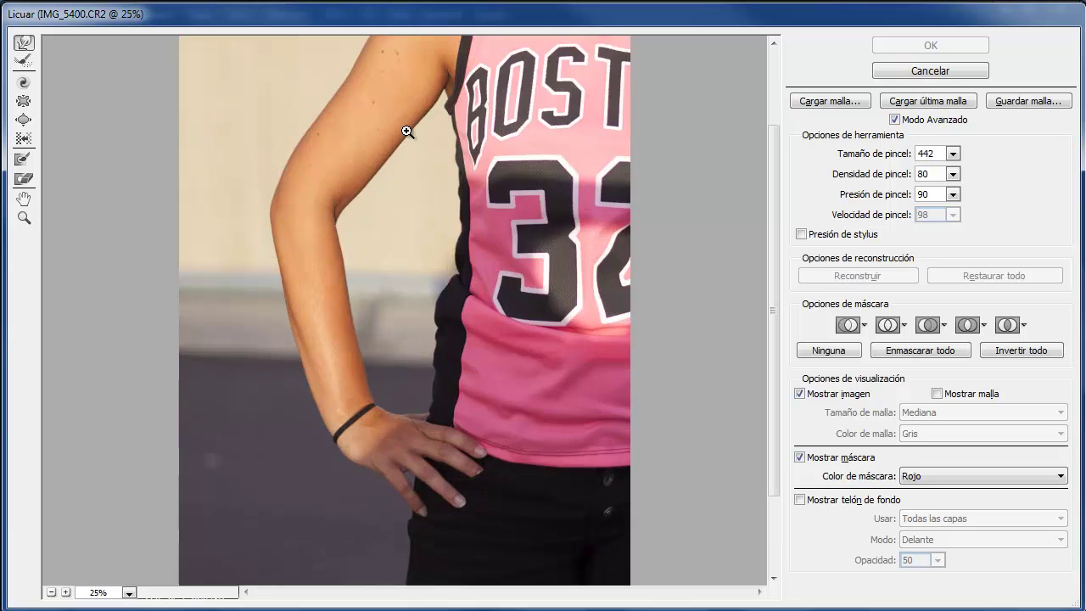
pyautogui.hotkey('ctrl', '+')
pyautogui.moveTo(407, 130)
pyautogui.mouseDown()
pyautogui.moveTo(461, 296)
pyautogui.moveTo(460, 365)
pyautogui.mouseUp()
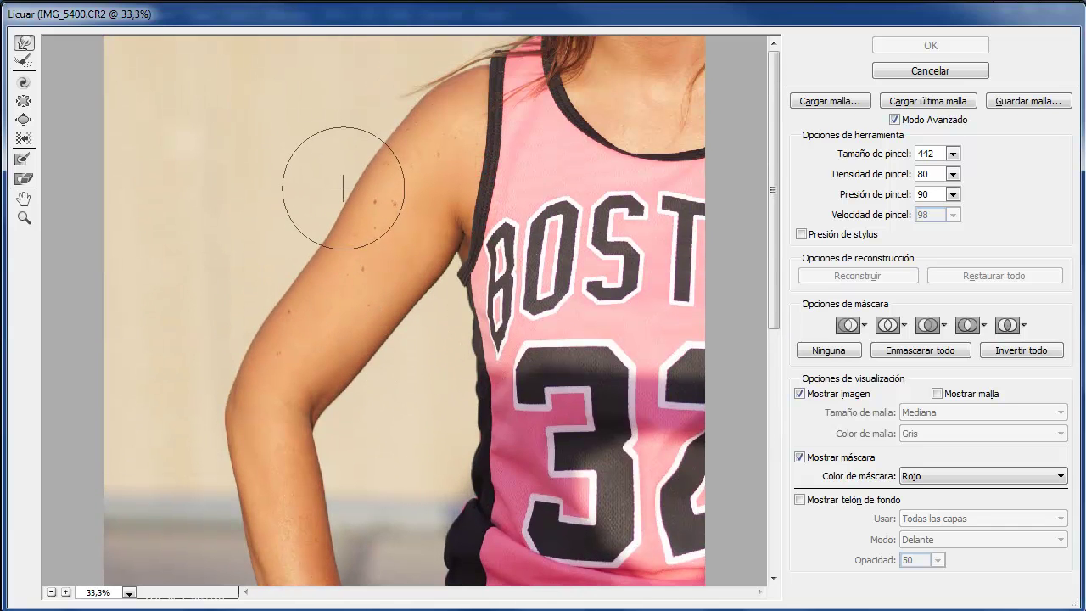
pyautogui.moveTo(350, 188); pyautogui.dragTo(322, 239)
pyautogui.press('[')
pyautogui.press('[')
pyautogui.press('[')
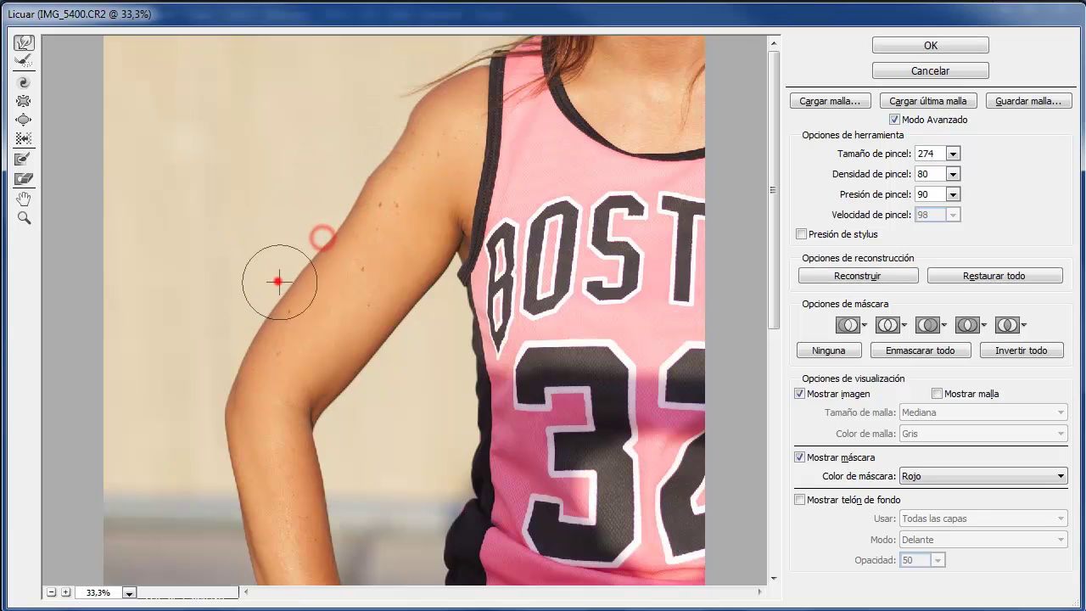
pyautogui.moveTo(286, 299); pyautogui.dragTo(345, 244)
pyautogui.moveTo(260, 320); pyautogui.dragTo(253, 322)
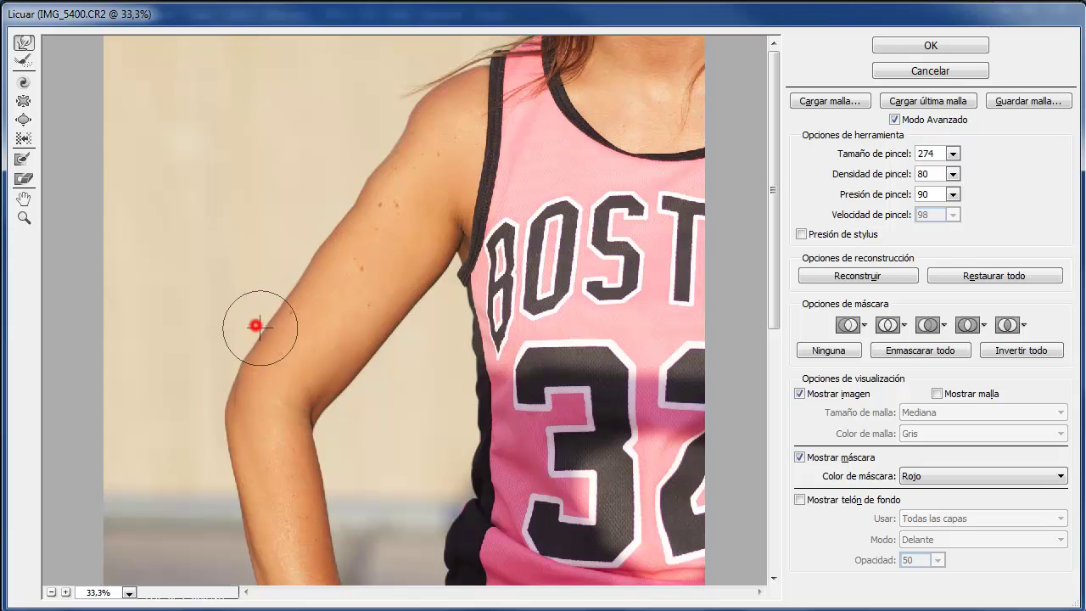
# Reshape the shoulder outline and refine the upper arm contour with short warp strokes
pyautogui.click(382, 173)
pyautogui.moveTo(382, 173); pyautogui.dragTo(380, 169)
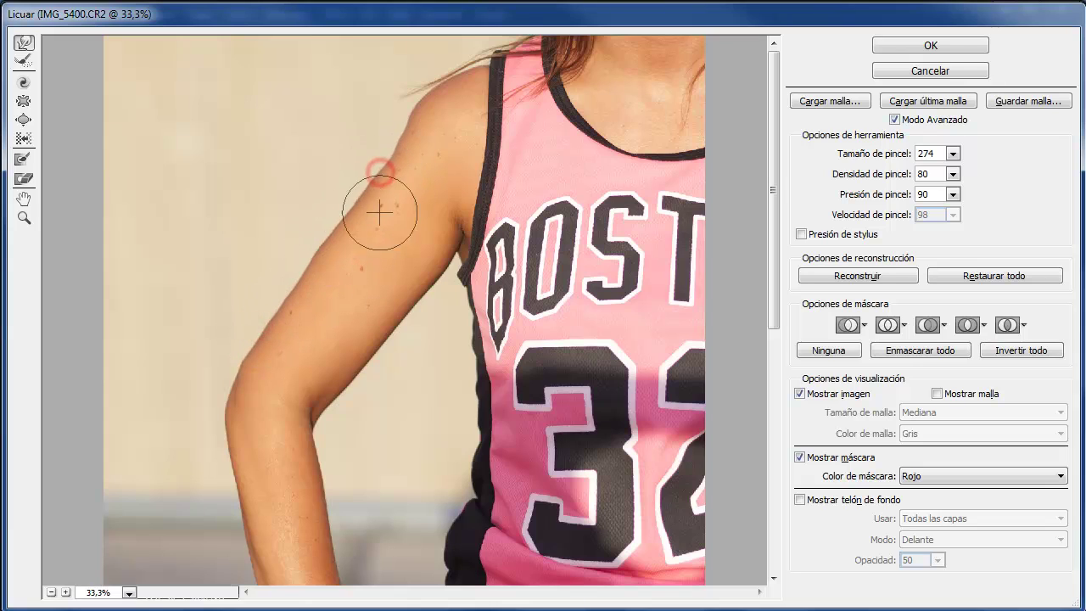
pyautogui.moveTo(417, 109); pyautogui.dragTo(413, 114)
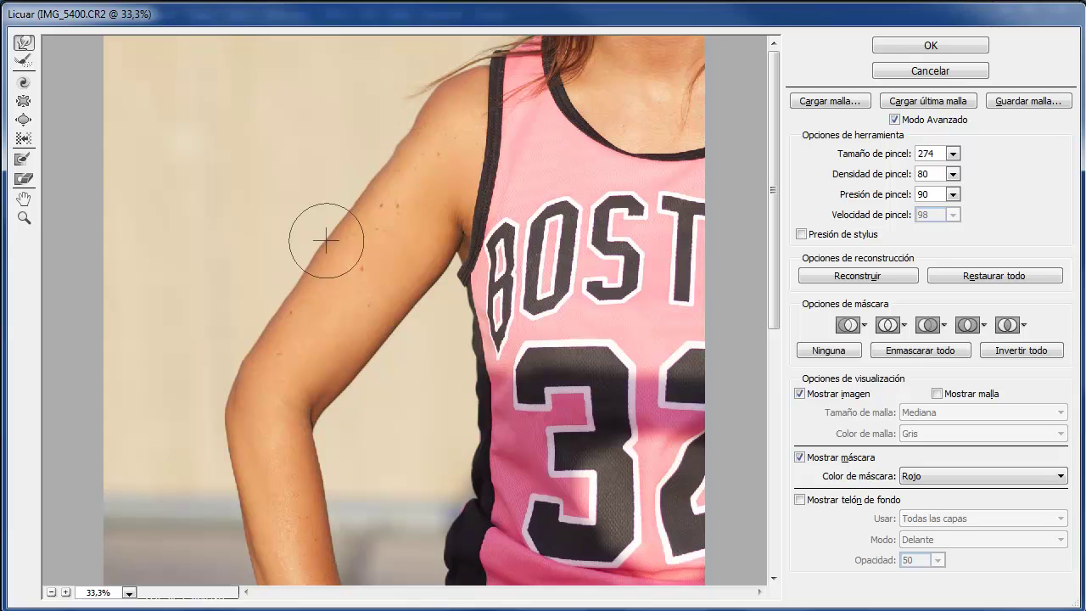
pyautogui.moveTo(346, 219); pyautogui.dragTo(329, 243)
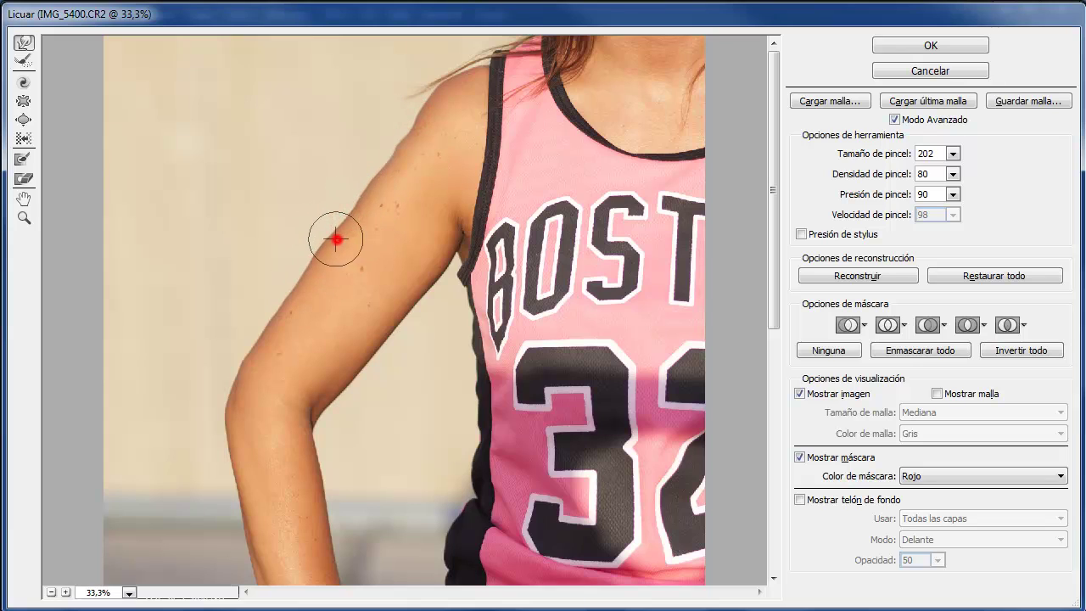
pyautogui.click(373, 187)
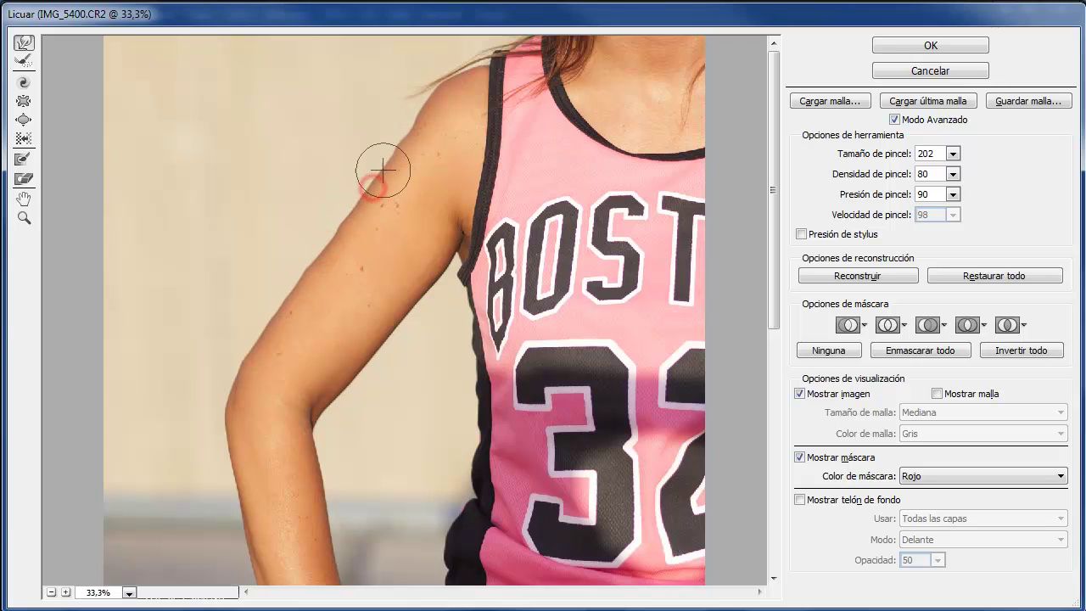
pyautogui.moveTo(373, 186); pyautogui.dragTo(381, 165)
pyautogui.moveTo(292, 286); pyautogui.dragTo(297, 293)
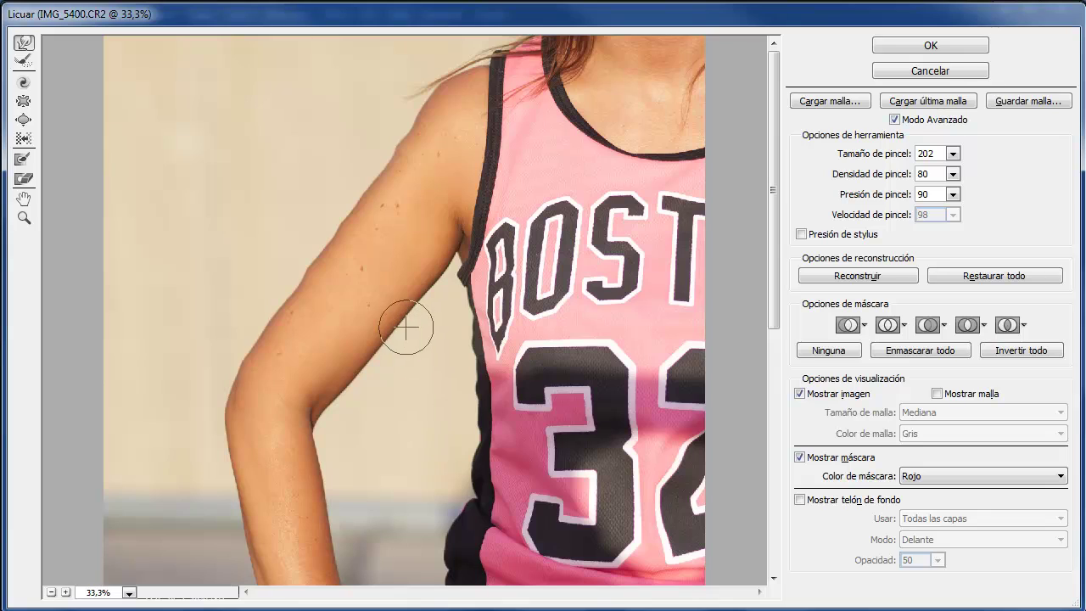
pyautogui.moveTo(308, 268); pyautogui.dragTo(302, 266)
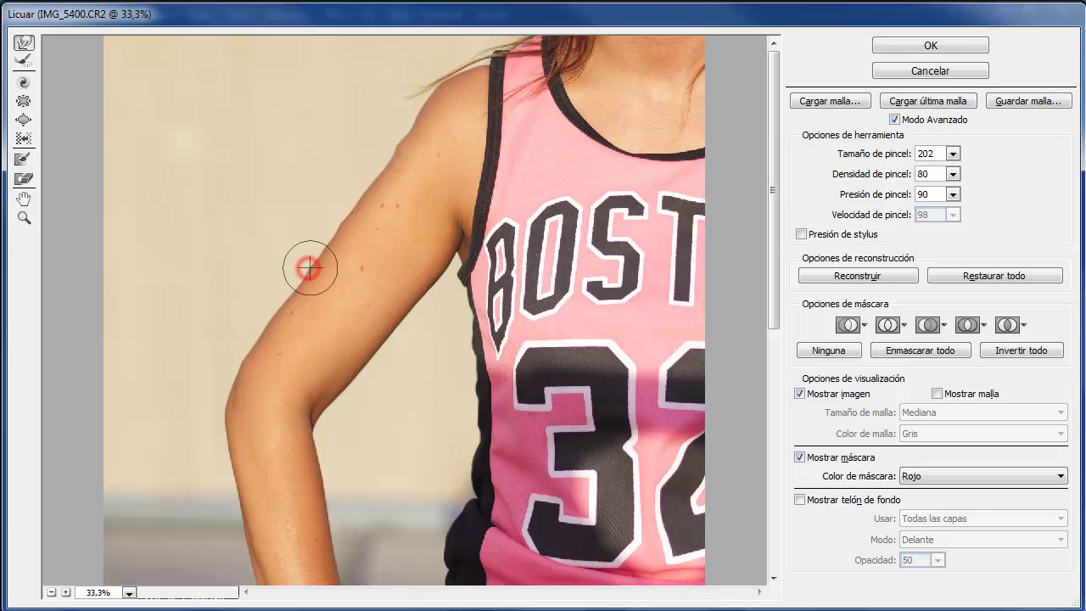
pyautogui.moveTo(347, 223); pyautogui.dragTo(344, 223)
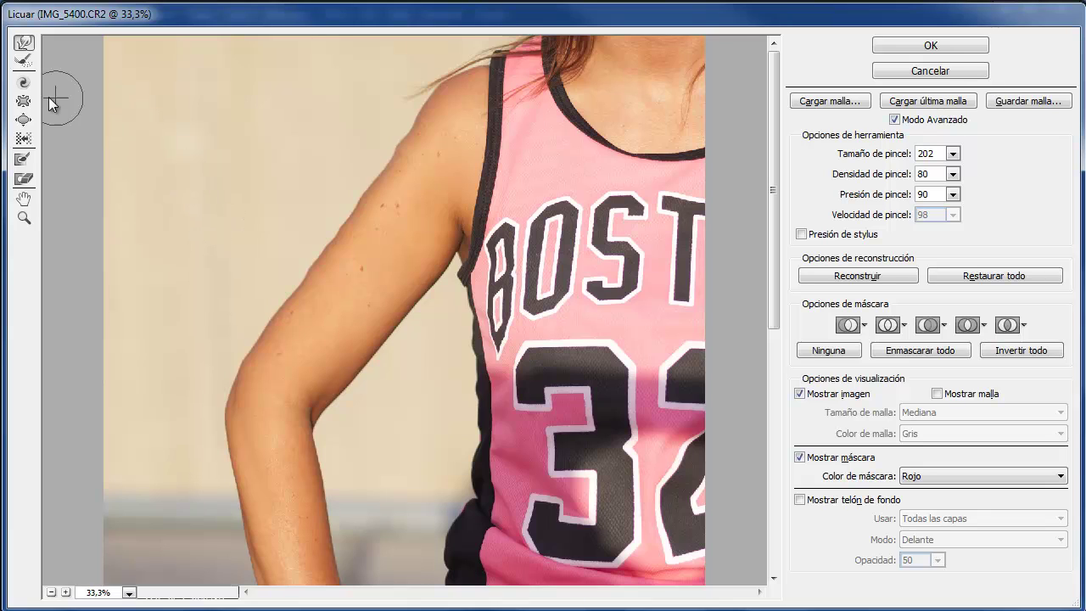
# Pucker the BOST jersey lettering with a size 604 brush, then expand it back to normal
pyautogui.click(23, 102)
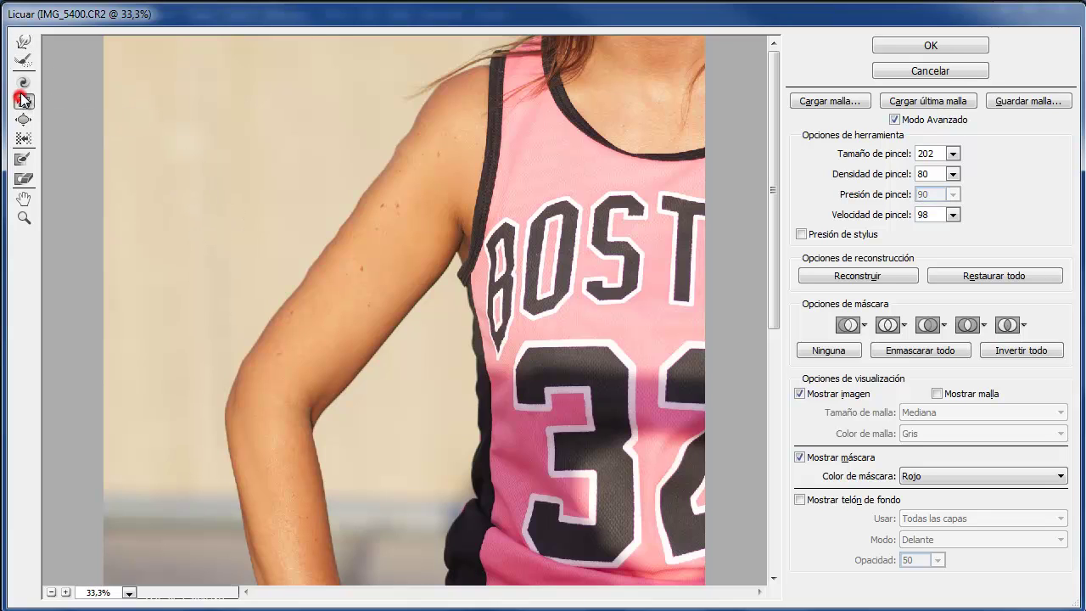
pyautogui.moveTo(538, 308)
pyautogui.mouseDown()
pyautogui.moveTo(532, 286)
pyautogui.moveTo(543, 273)
pyautogui.mouseUp()
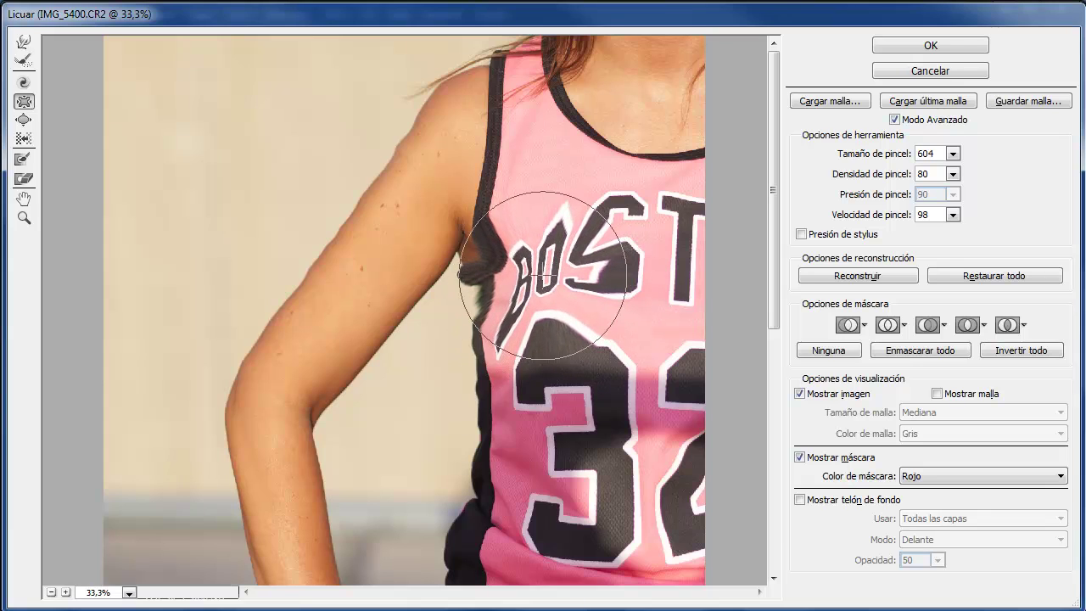
pyautogui.moveTo(543, 273); pyautogui.dragTo(543, 266)
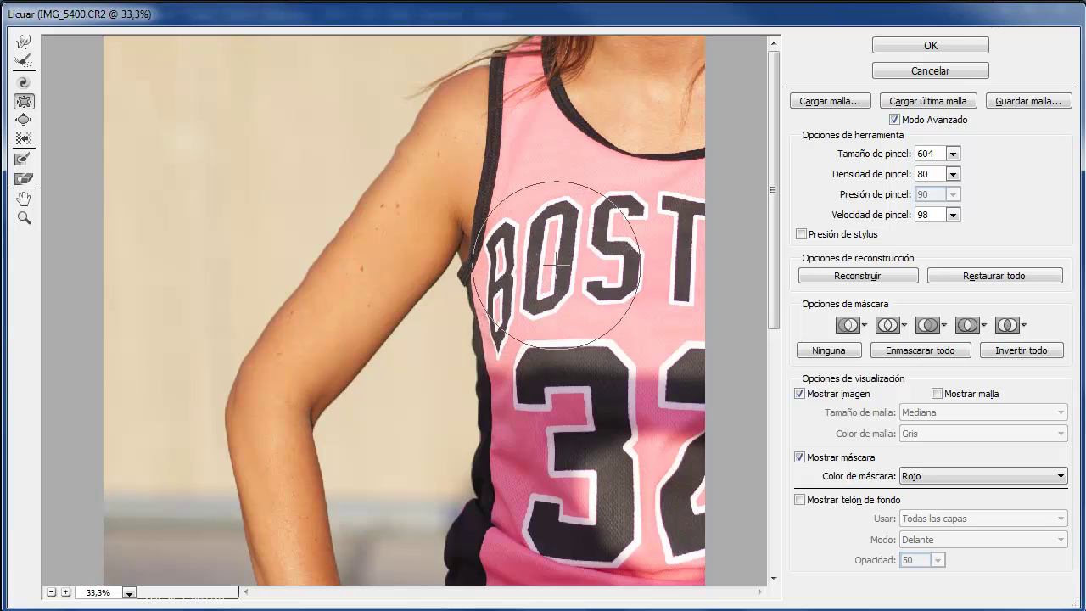
# Bloat the jersey's 32 with an 850-size brush, then reverse and undo so the numbers are unwarped
pyautogui.click(23, 119)
pyautogui.press(']')
pyautogui.press(']')
pyautogui.press(']')
pyautogui.moveTo(562, 358); pyautogui.dragTo(562, 358)
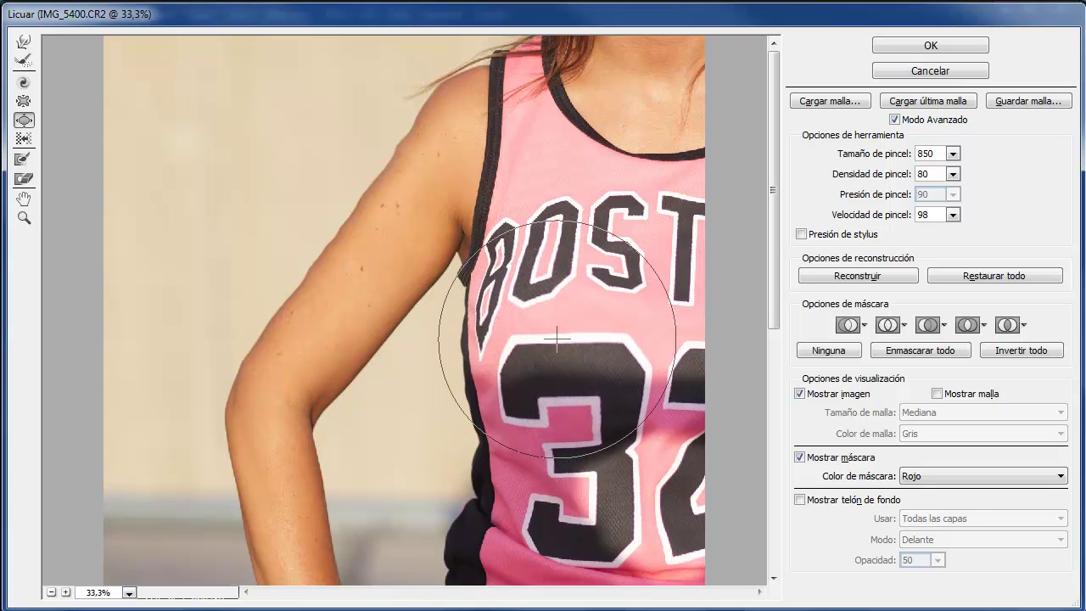
pyautogui.moveTo(556, 339); pyautogui.dragTo(562, 345)
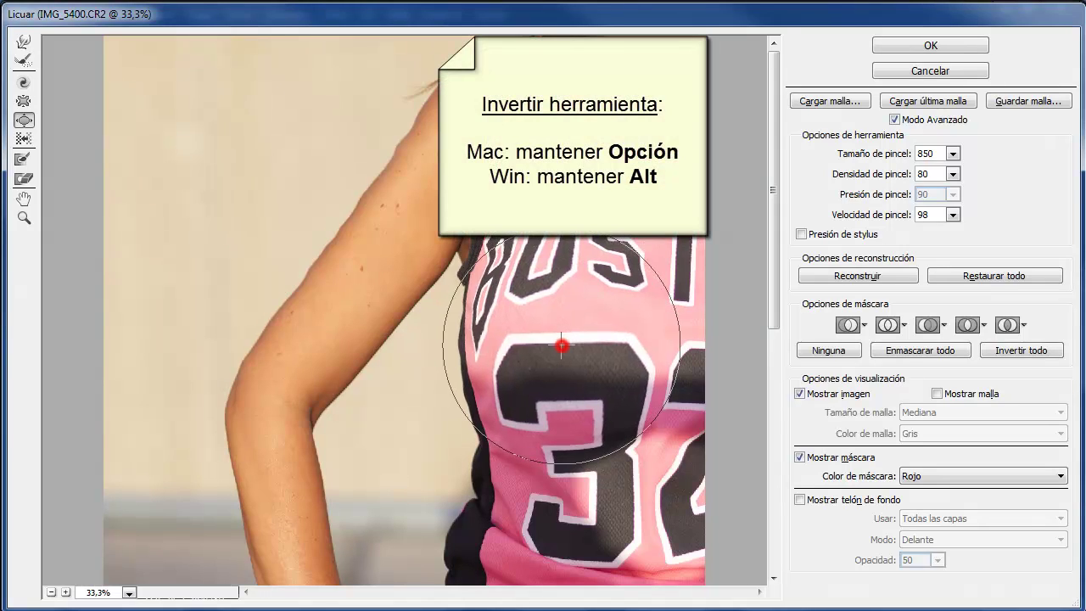
pyautogui.press('alt')
pyautogui.moveTo(528, 354)
pyautogui.mouseDown()
pyautogui.moveTo(550, 348)
pyautogui.moveTo(538, 340)
pyautogui.mouseUp()
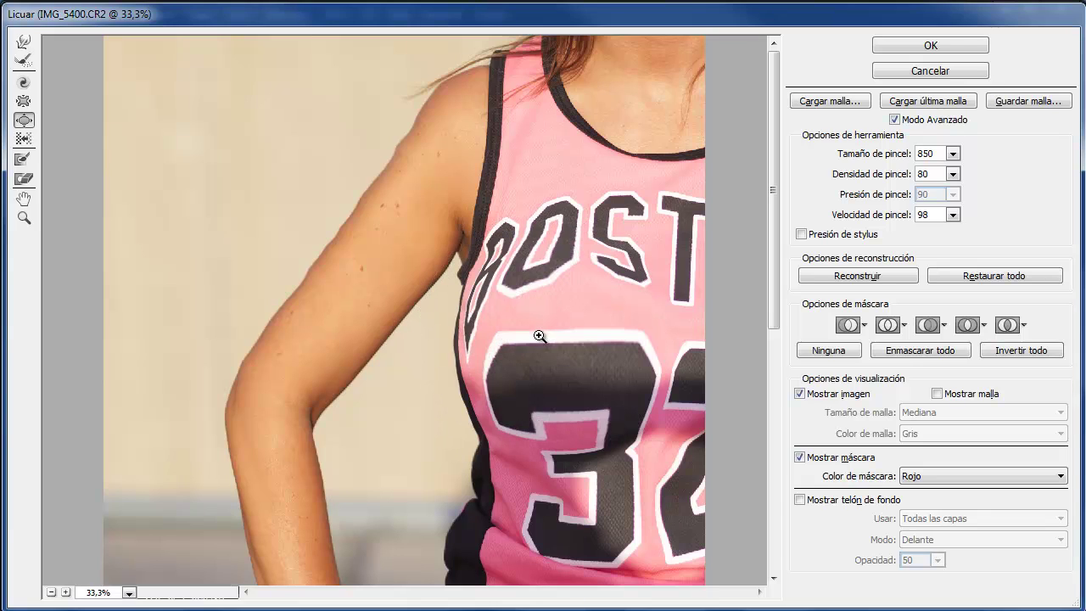
pyautogui.hotkey('ctrl', 'alt', 'z')
pyautogui.hotkey('ctrl', 'alt', 'z')
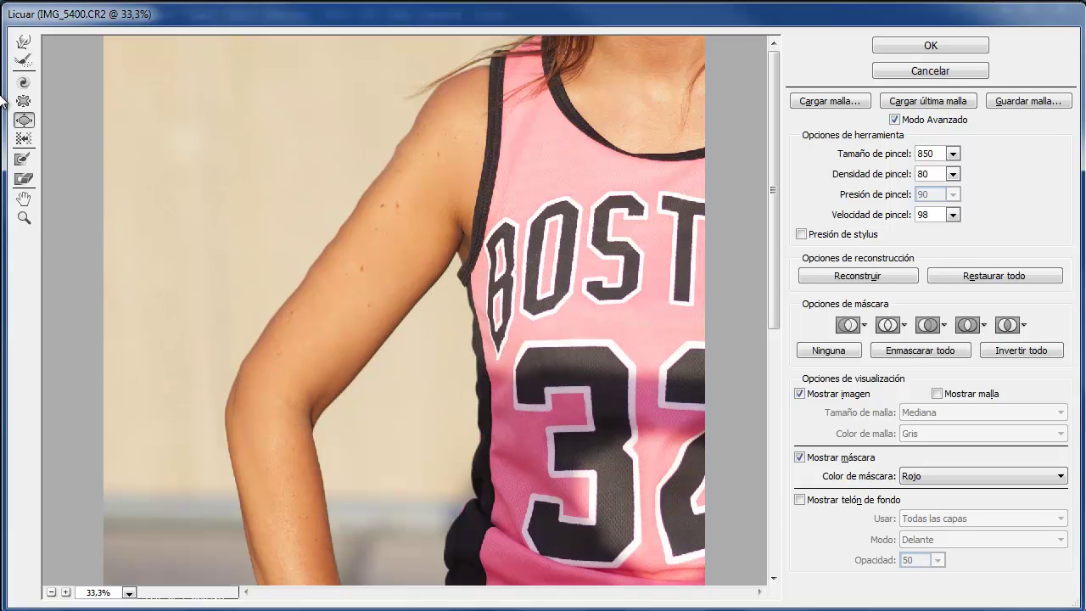
# With a smaller Pucker brush, pinch in the arm's outer edge between elbow and shoulder
pyautogui.click(23, 102)
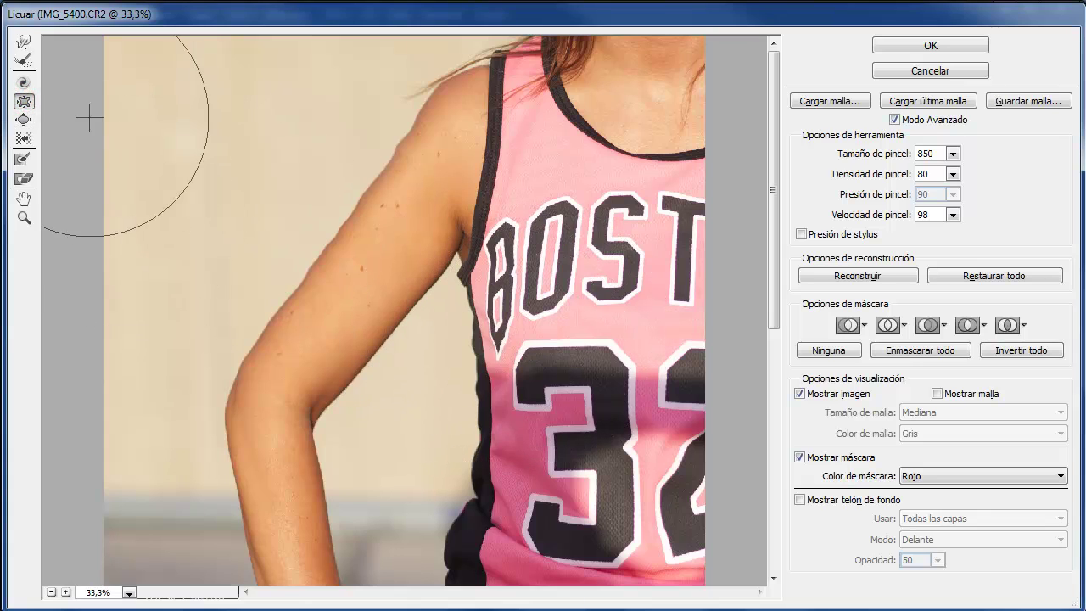
pyautogui.moveTo(388, 235); pyautogui.dragTo(285, 223)
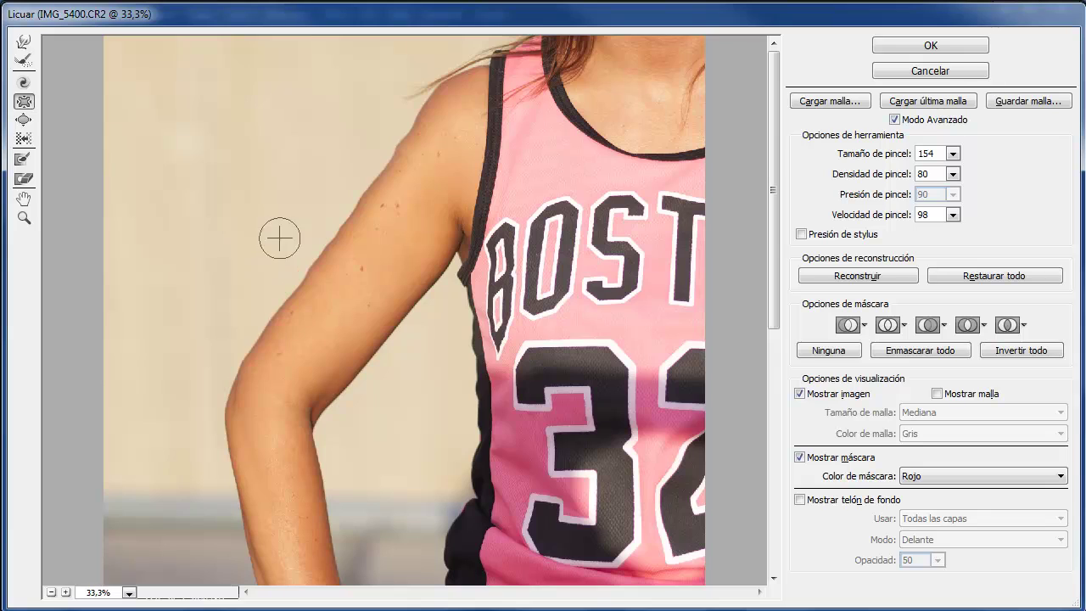
pyautogui.click(621, 269)
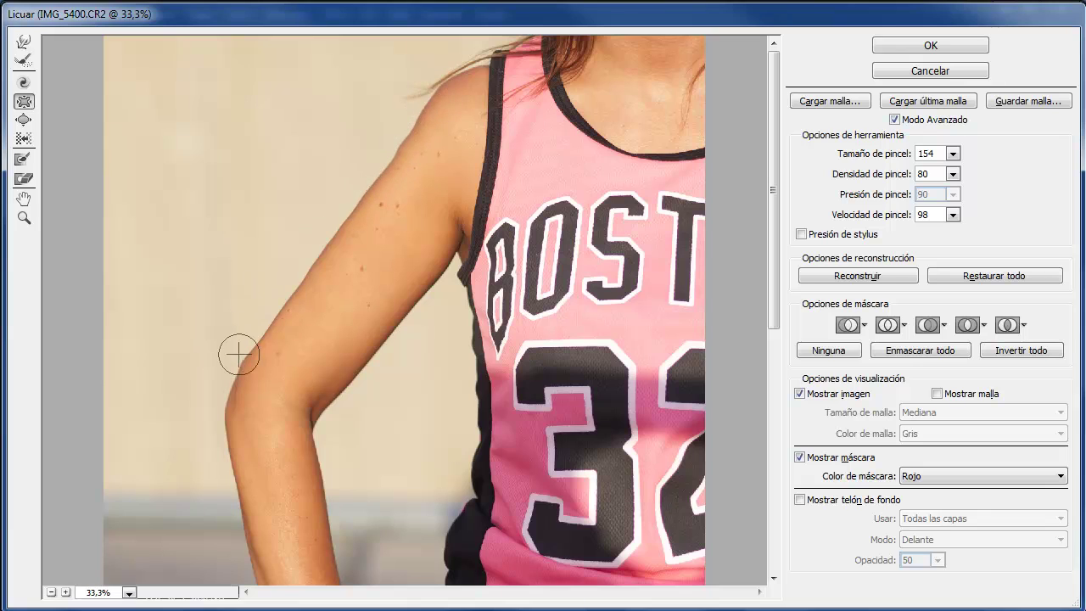
pyautogui.moveTo(251, 348); pyautogui.dragTo(365, 184)
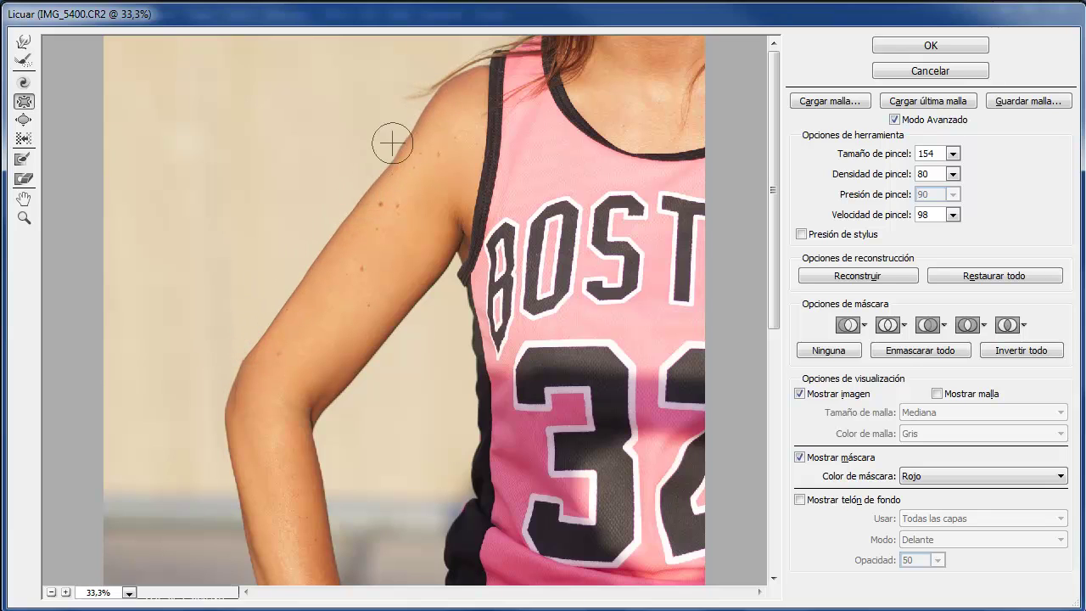
pyautogui.moveTo(243, 347)
pyautogui.mouseDown()
pyautogui.moveTo(461, 97)
pyautogui.moveTo(266, 323)
pyautogui.moveTo(448, 98)
pyautogui.moveTo(376, 179)
pyautogui.mouseUp()
# Enlarge the brush to 226 and pinch the outline in from shoulder down to elbow
pyautogui.moveTo(433, 113); pyautogui.dragTo(400, 144)
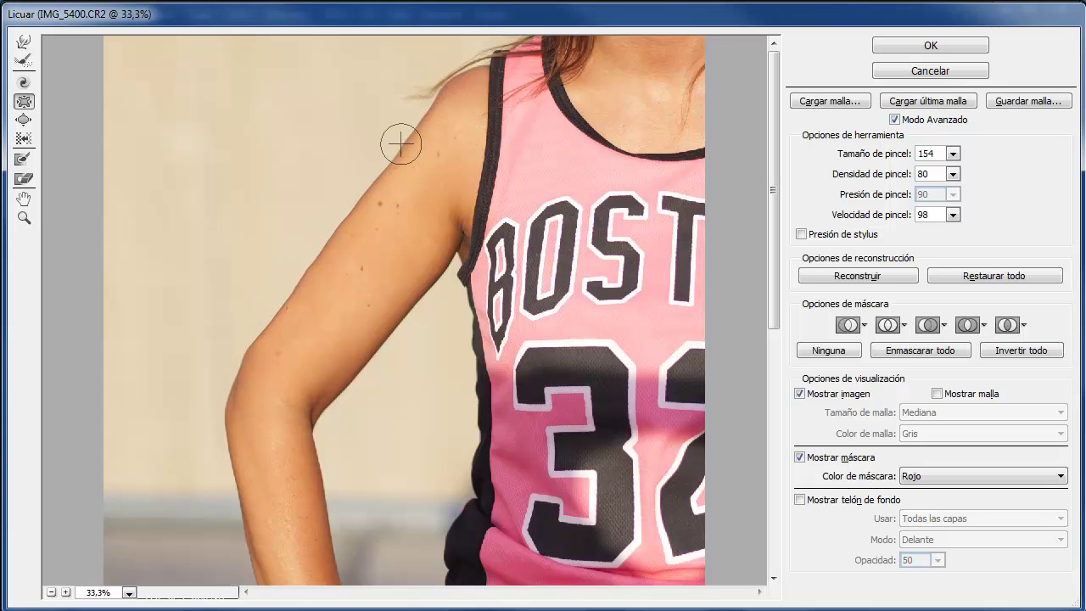
pyautogui.press(']')
pyautogui.press(']')
pyautogui.moveTo(427, 101); pyautogui.dragTo(366, 187)
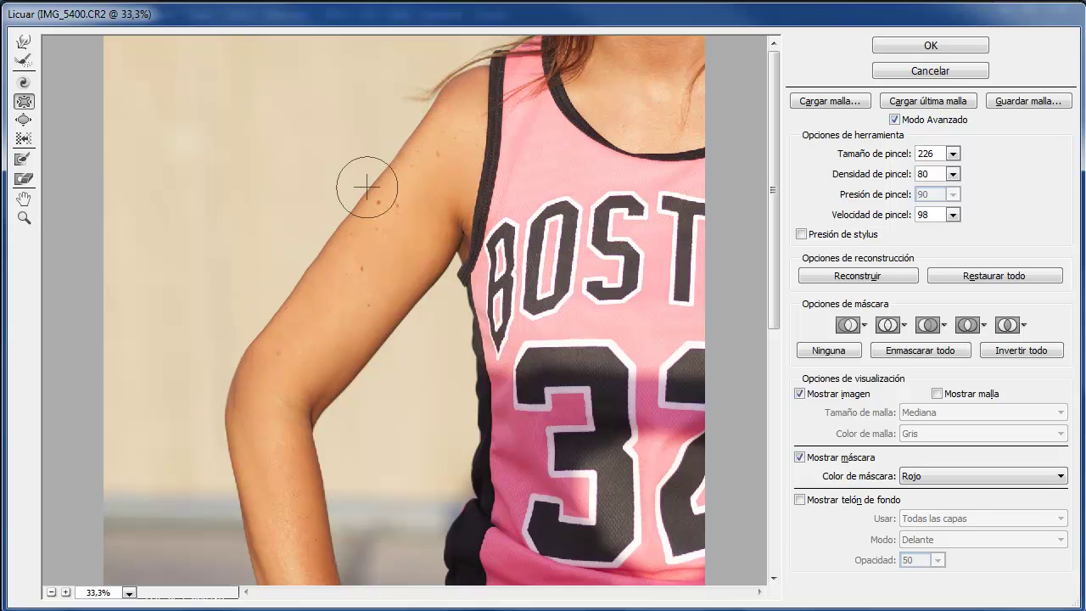
pyautogui.moveTo(427, 111); pyautogui.dragTo(322, 235)
pyautogui.moveTo(428, 113); pyautogui.dragTo(227, 362)
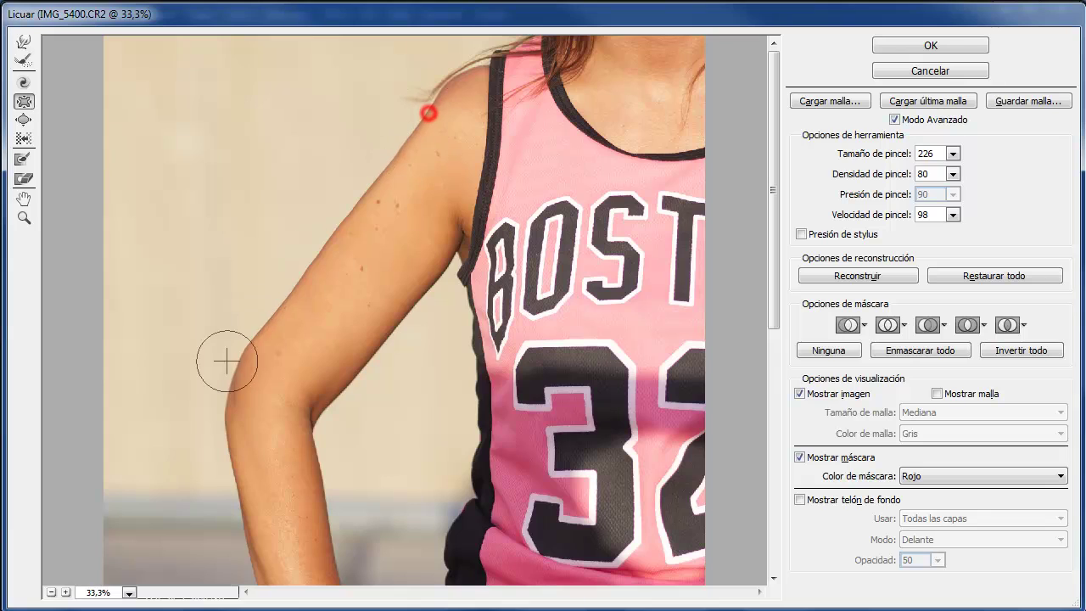
pyautogui.moveTo(427, 109); pyautogui.dragTo(274, 308)
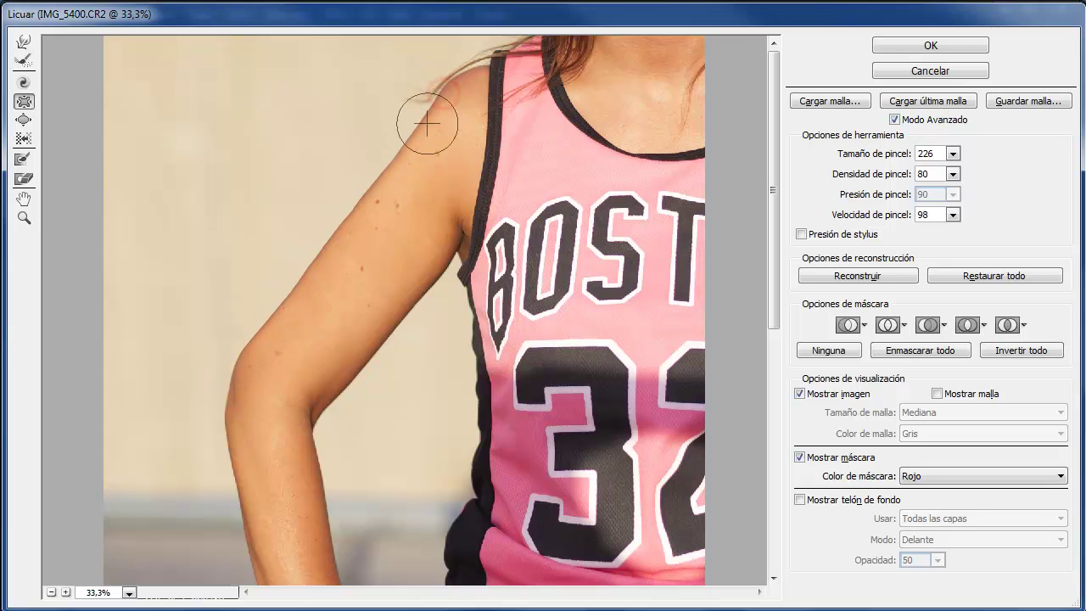
pyautogui.moveTo(428, 113); pyautogui.dragTo(236, 376)
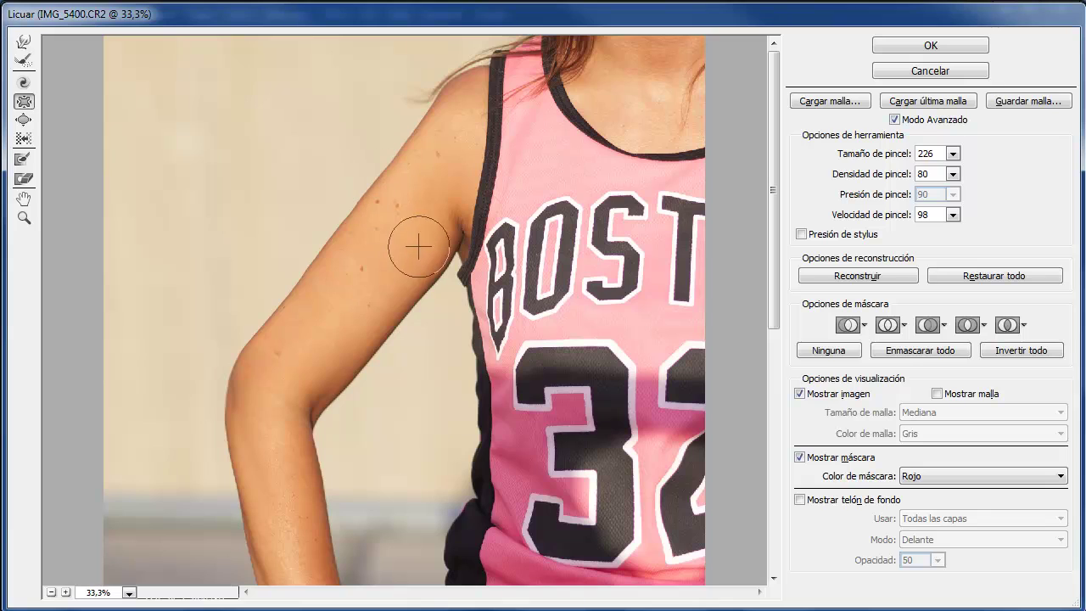
pyautogui.click(26, 42)
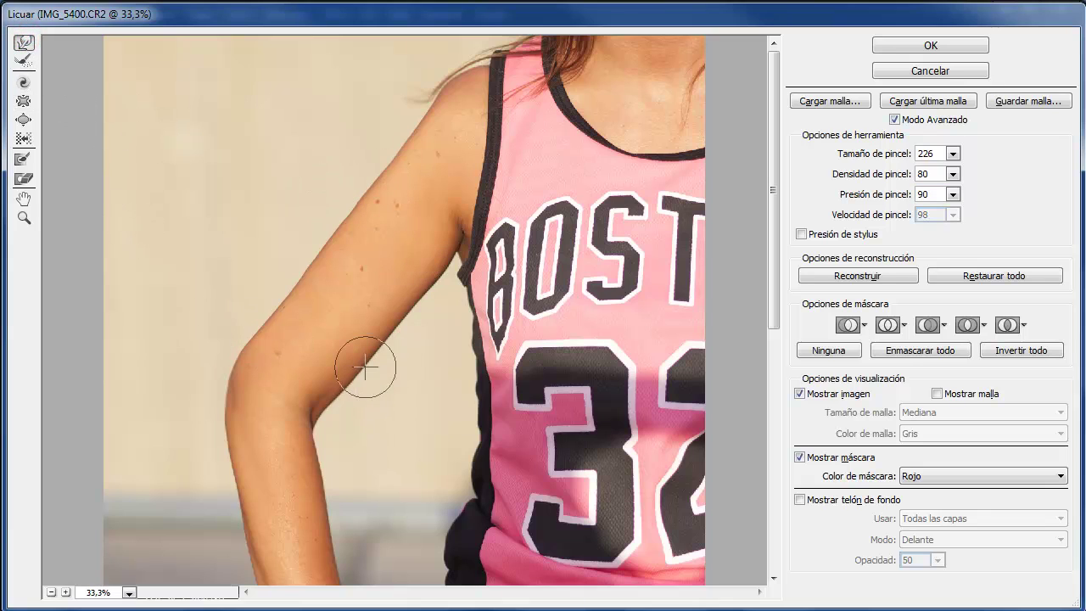
# Forward-warp the inner upper-arm edge inward, then pucker the inner elbow and armpit contour smooth
pyautogui.moveTo(356, 364); pyautogui.dragTo(405, 301)
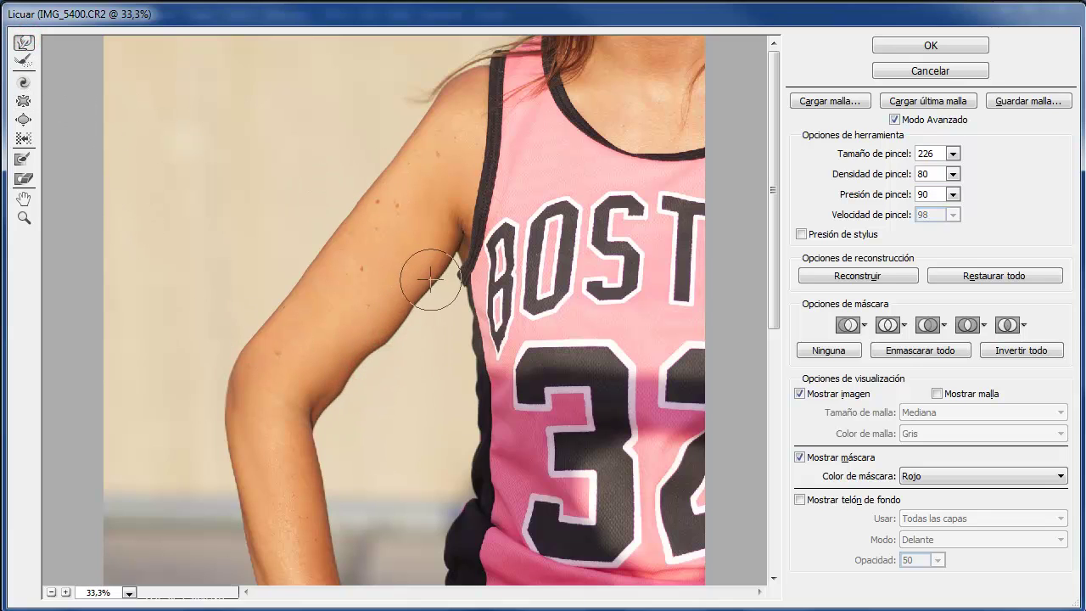
pyautogui.moveTo(424, 263); pyautogui.dragTo(430, 284)
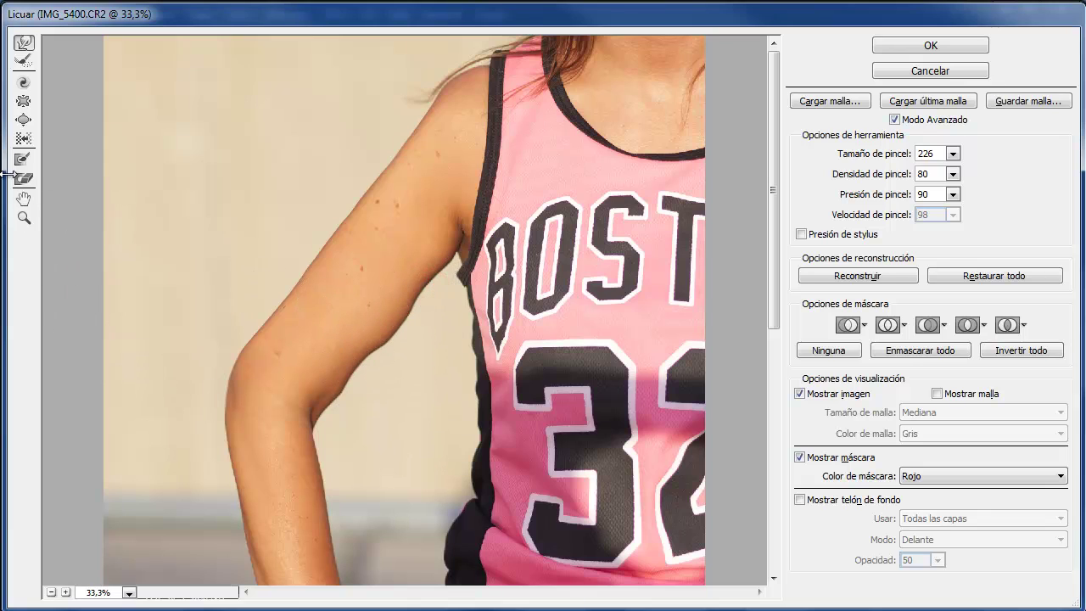
pyautogui.click(24, 100)
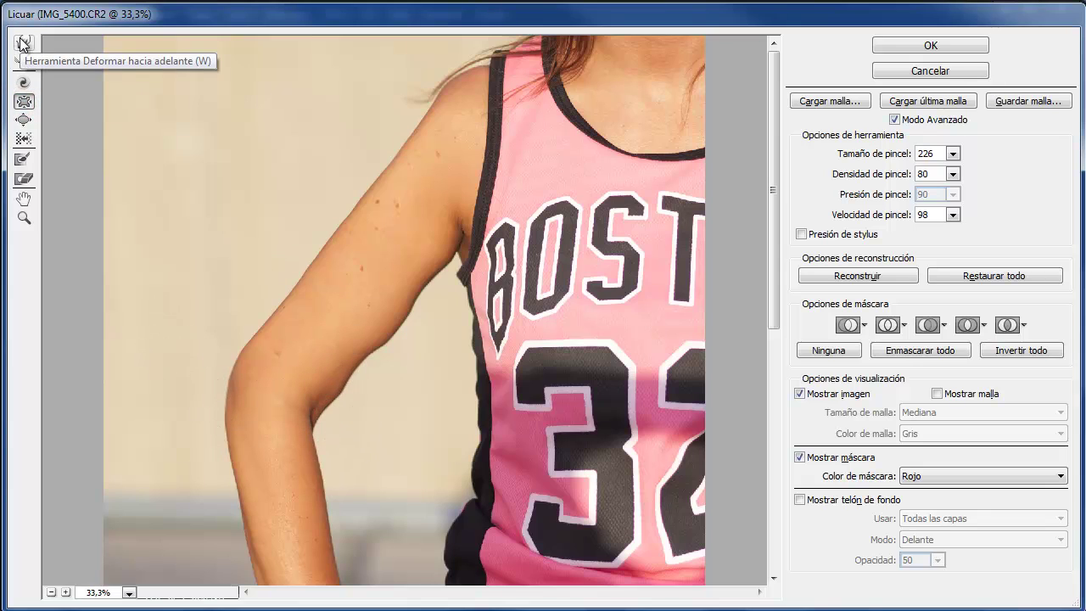
pyautogui.moveTo(314, 364)
pyautogui.mouseDown()
pyautogui.moveTo(327, 381)
pyautogui.moveTo(307, 401)
pyautogui.mouseUp()
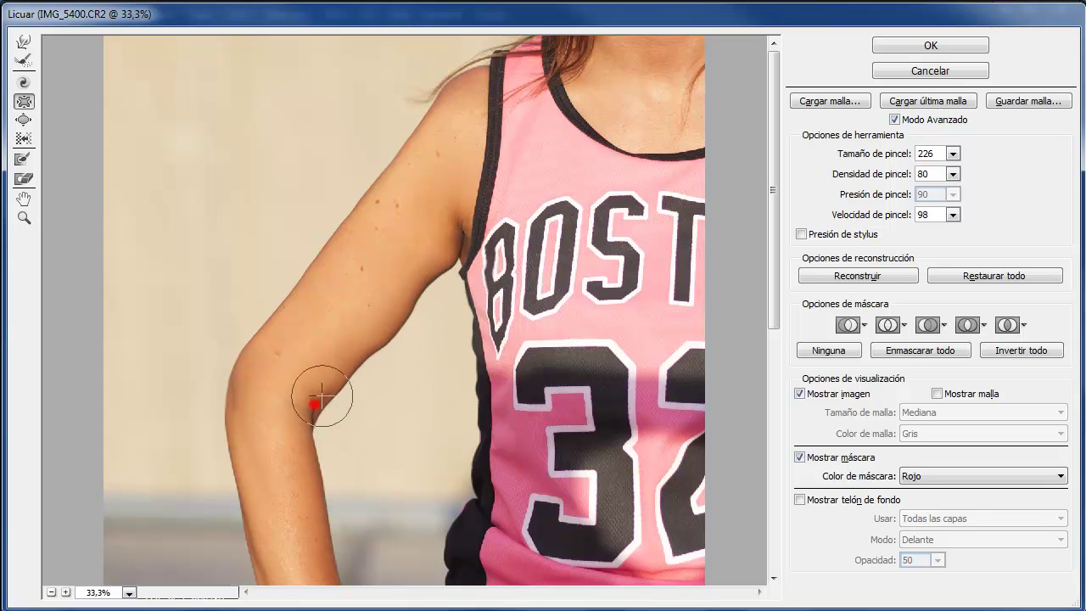
pyautogui.moveTo(307, 401); pyautogui.dragTo(314, 405)
pyautogui.click(453, 271)
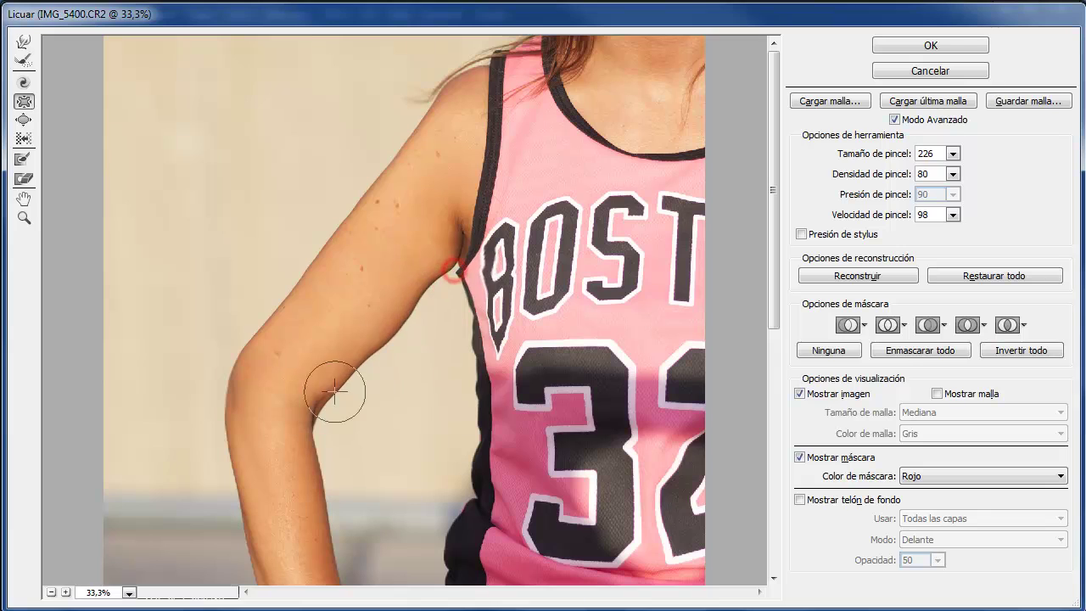
pyautogui.click(429, 270)
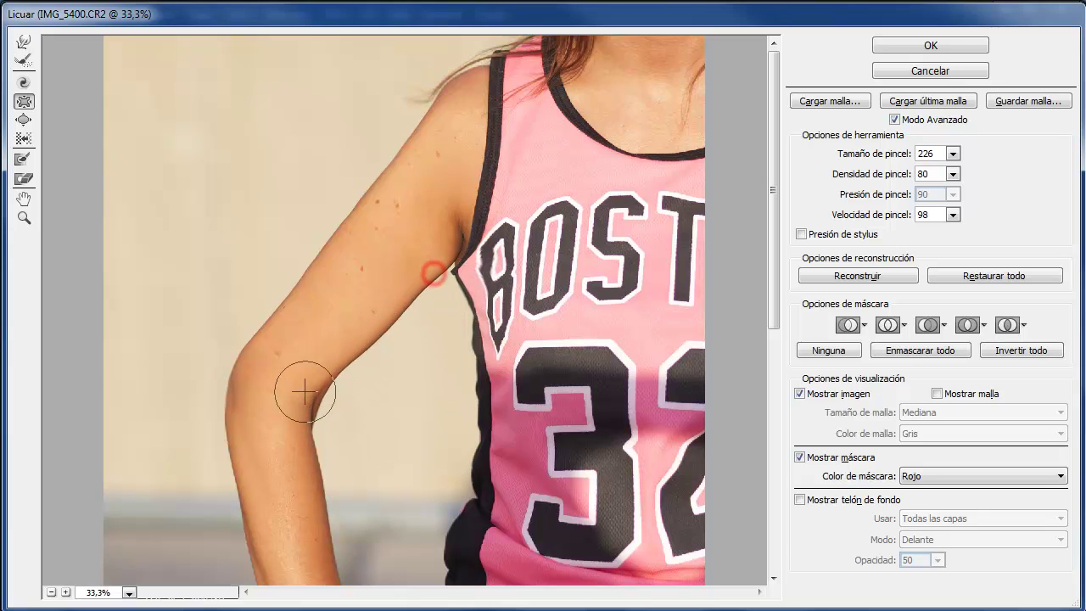
pyautogui.click(439, 271)
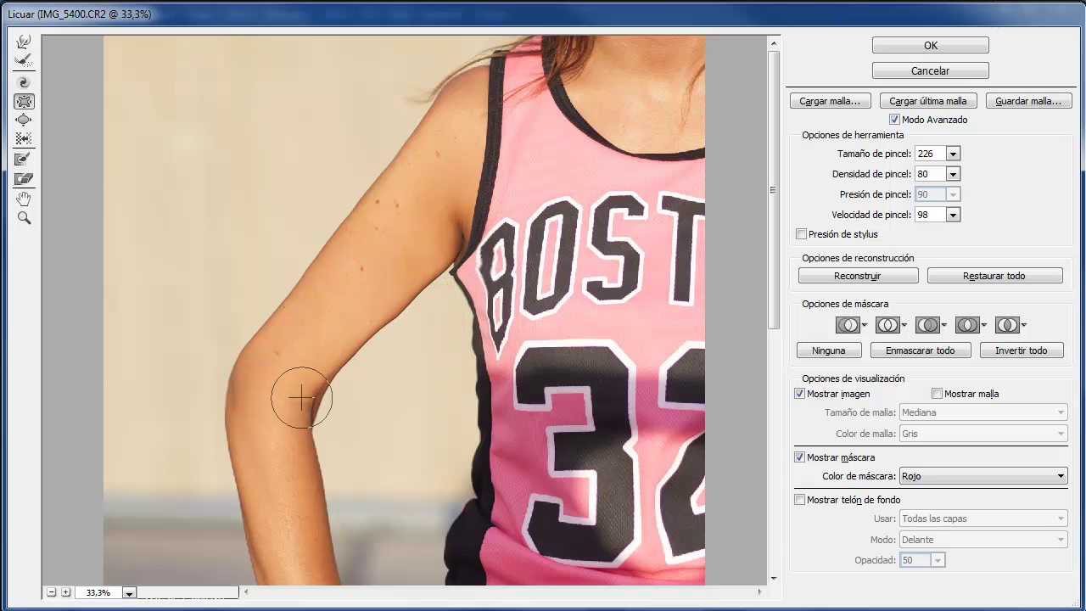
pyautogui.click(423, 280)
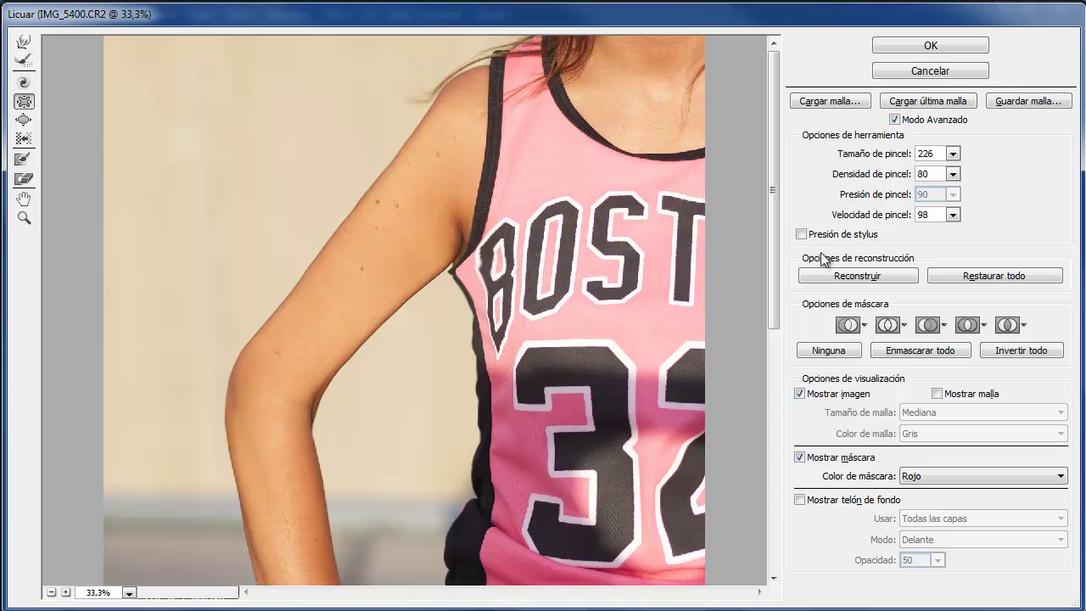
# Restore all Liquify distortions and cancel the filter without applying changes
pyautogui.click(1005, 276)
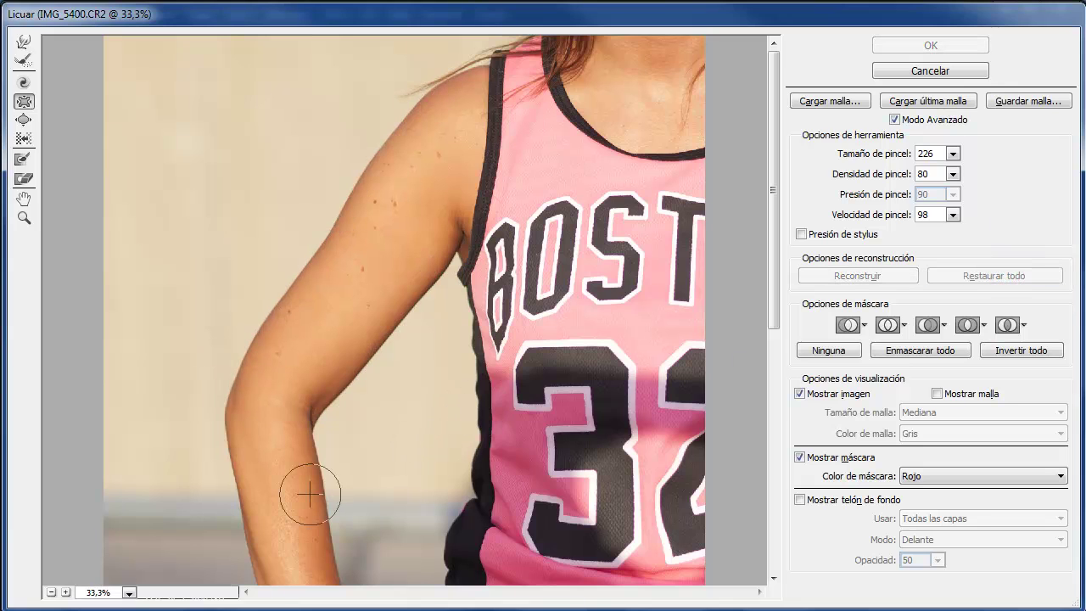
pyautogui.click(909, 75)
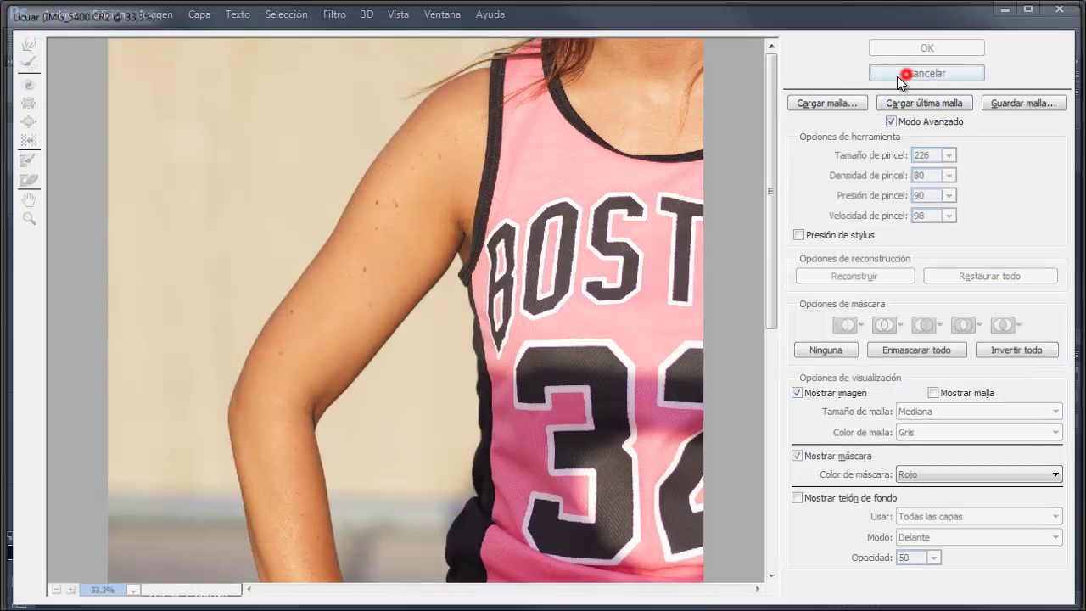